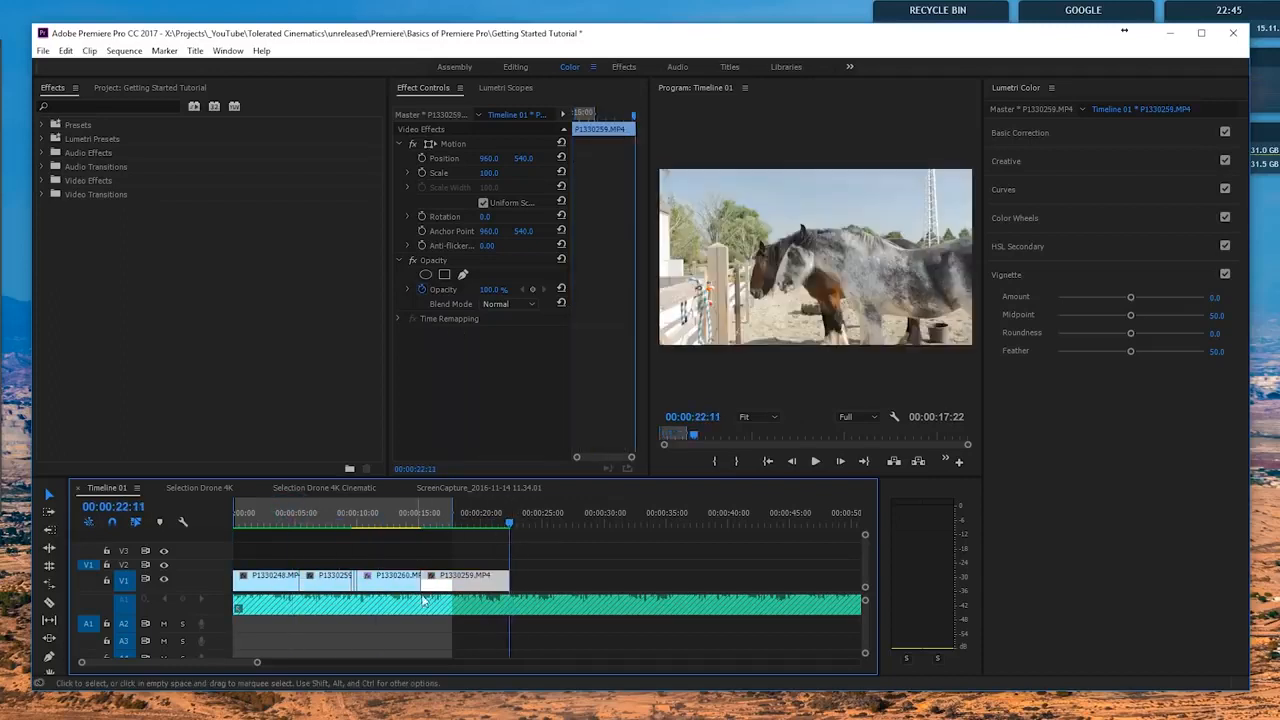
Mark the sequence's out point at the end of the last clip and place the playhead at 00:00:05:05.
key(o)
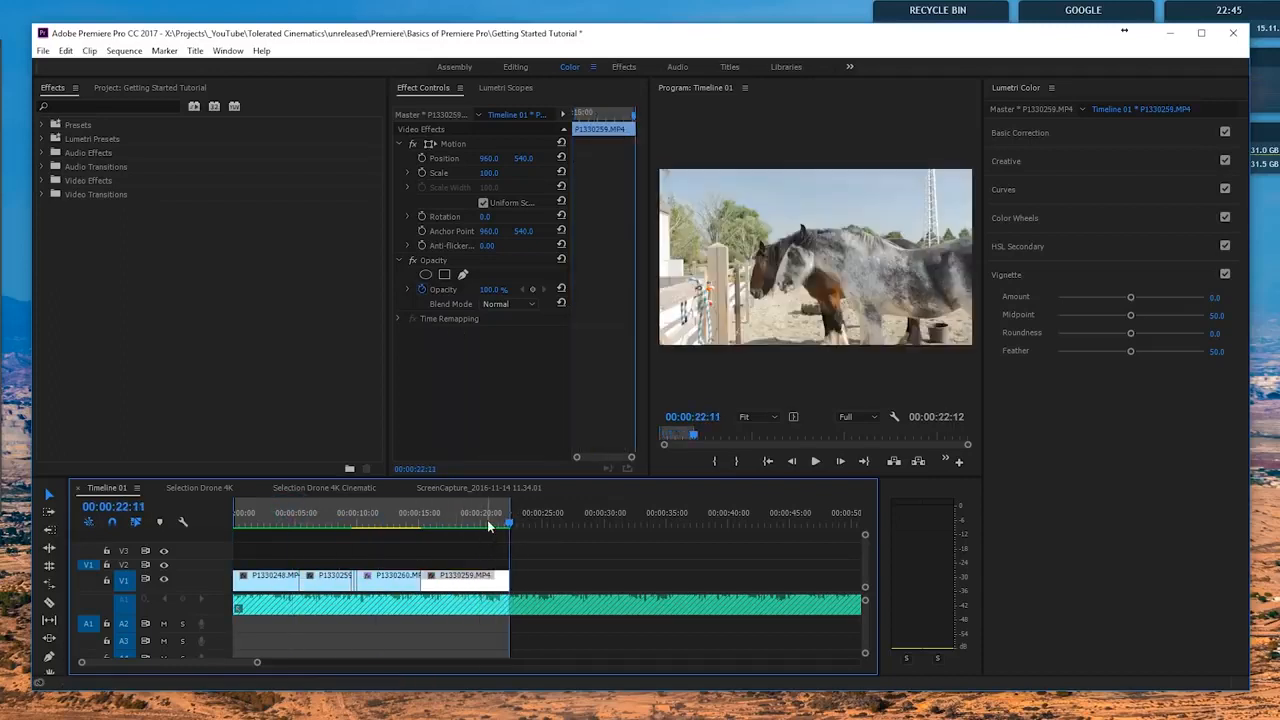
drag(487, 520, 517, 521)
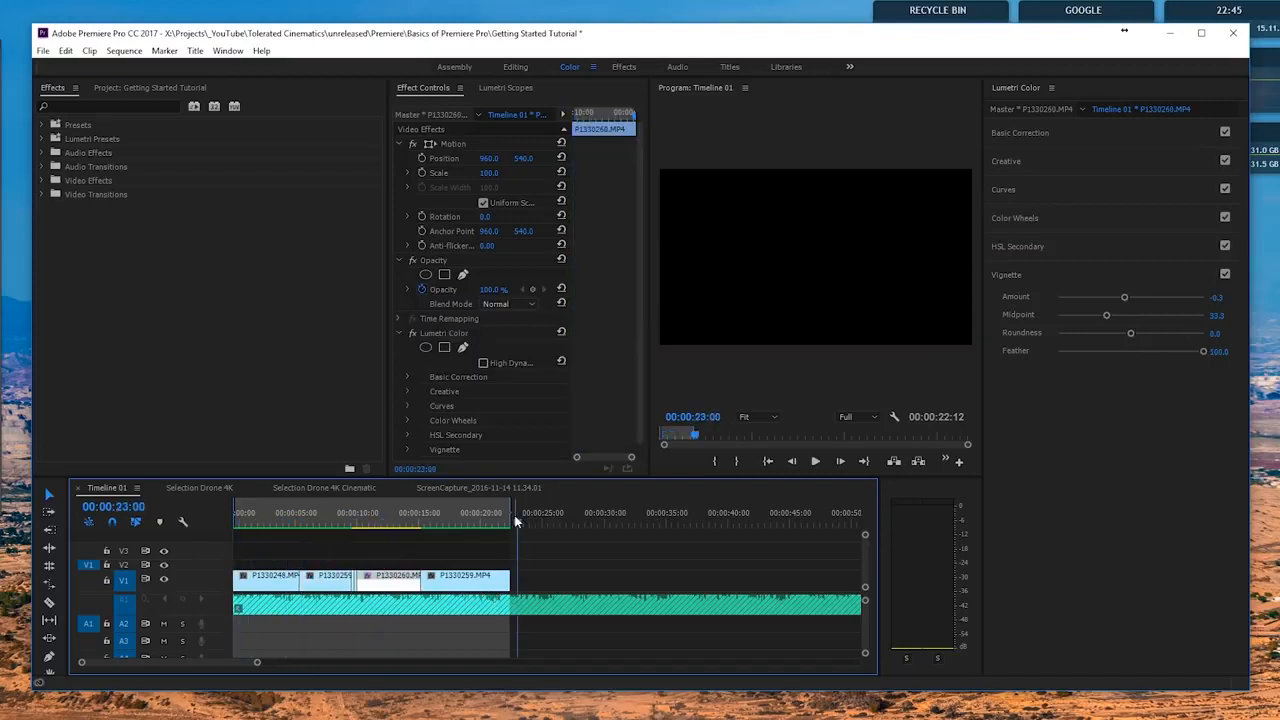
click(298, 512)
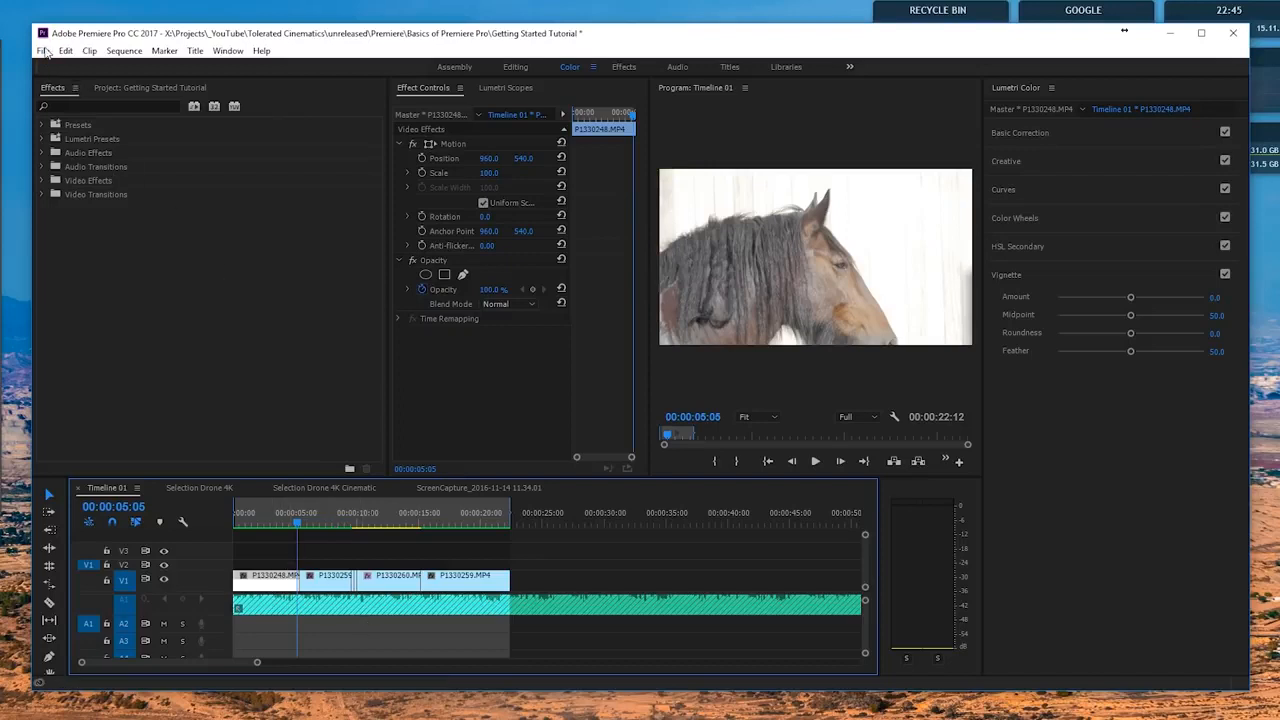
Open the media export settings for the Timeline 01 sequence and reposition the dialog so it is fully visible.
click(44, 51)
mouse_move(56, 436)
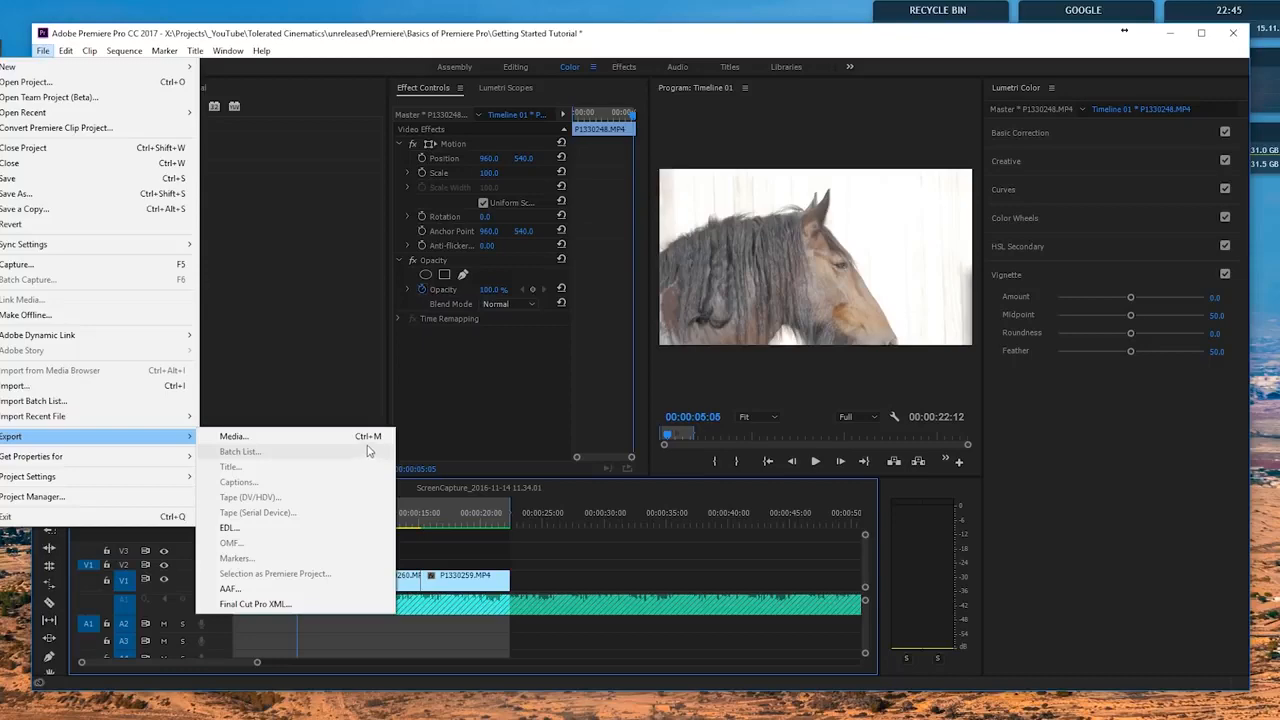
click(367, 441)
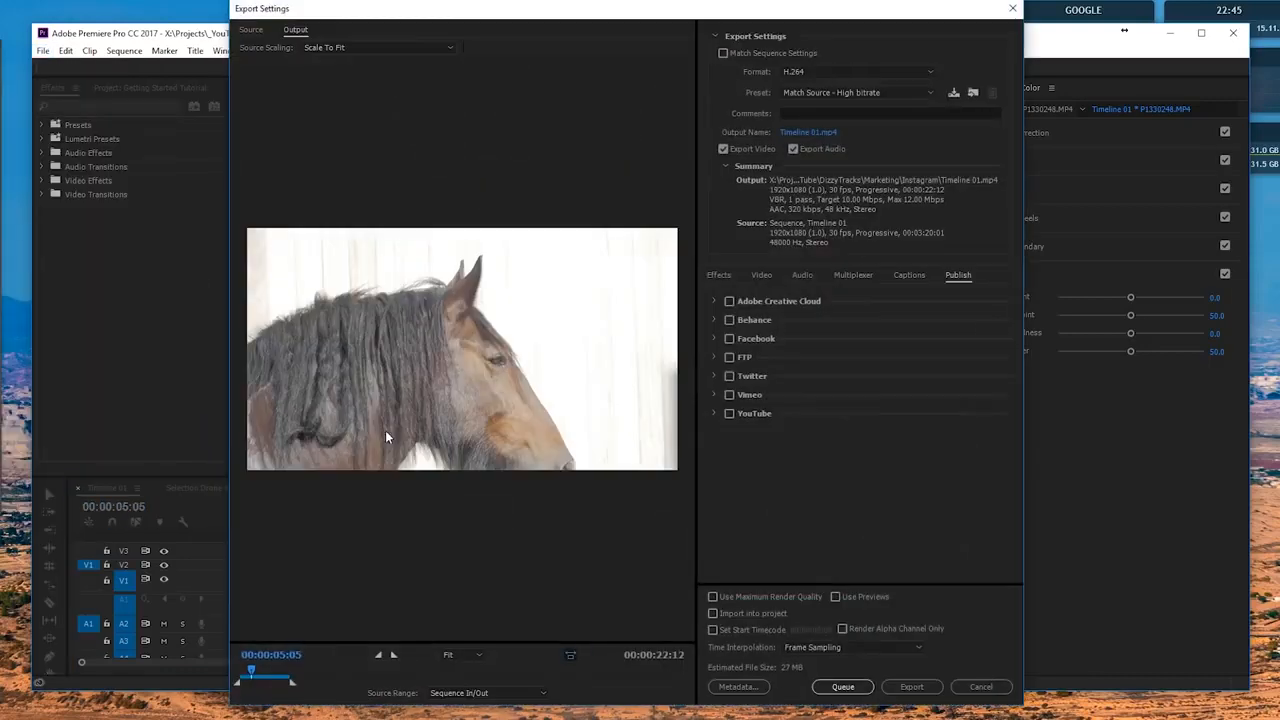
drag(706, 6, 708, 51)
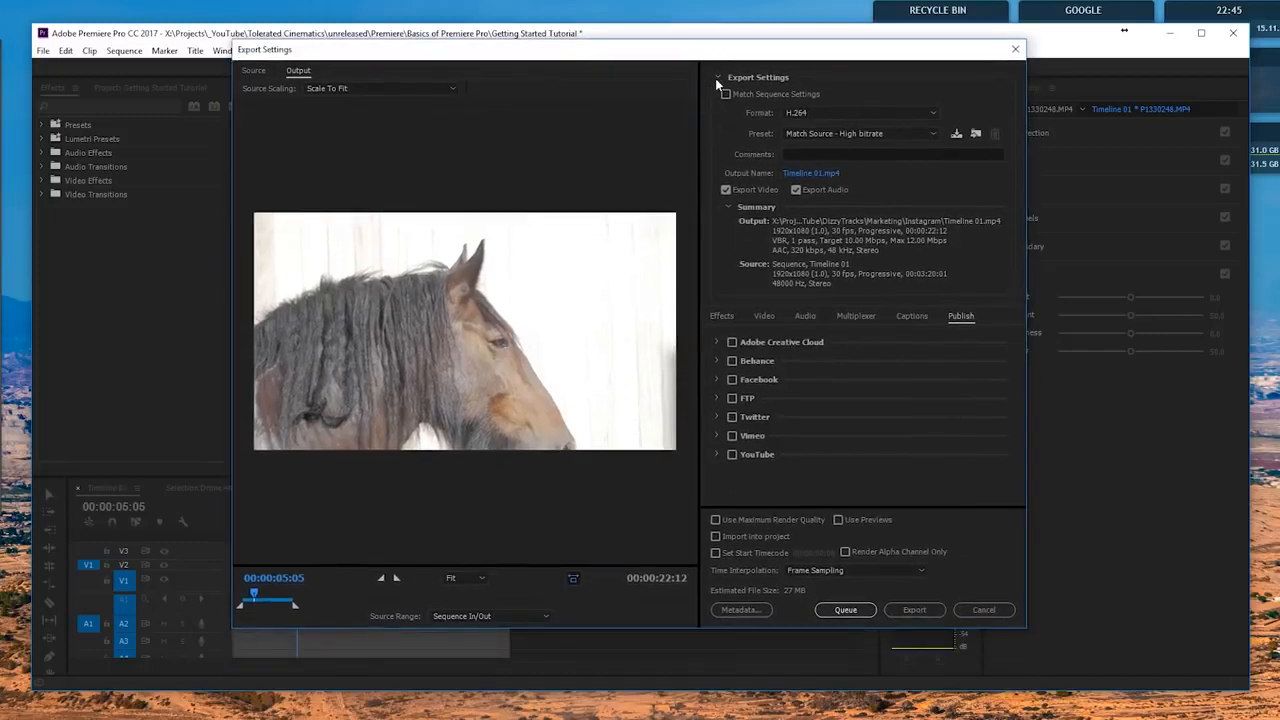
Examine the effects and video export settings, the available formats, the comments and output name fields, and the H.264 presets.
click(721, 315)
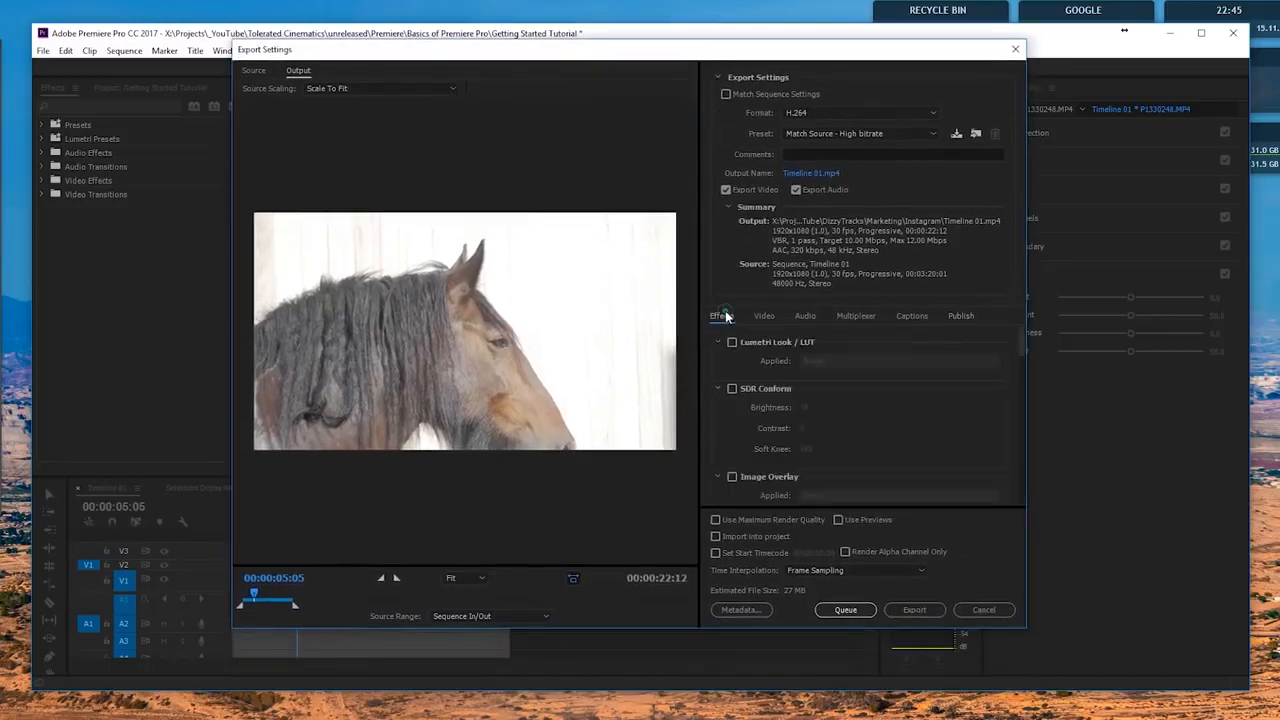
click(763, 315)
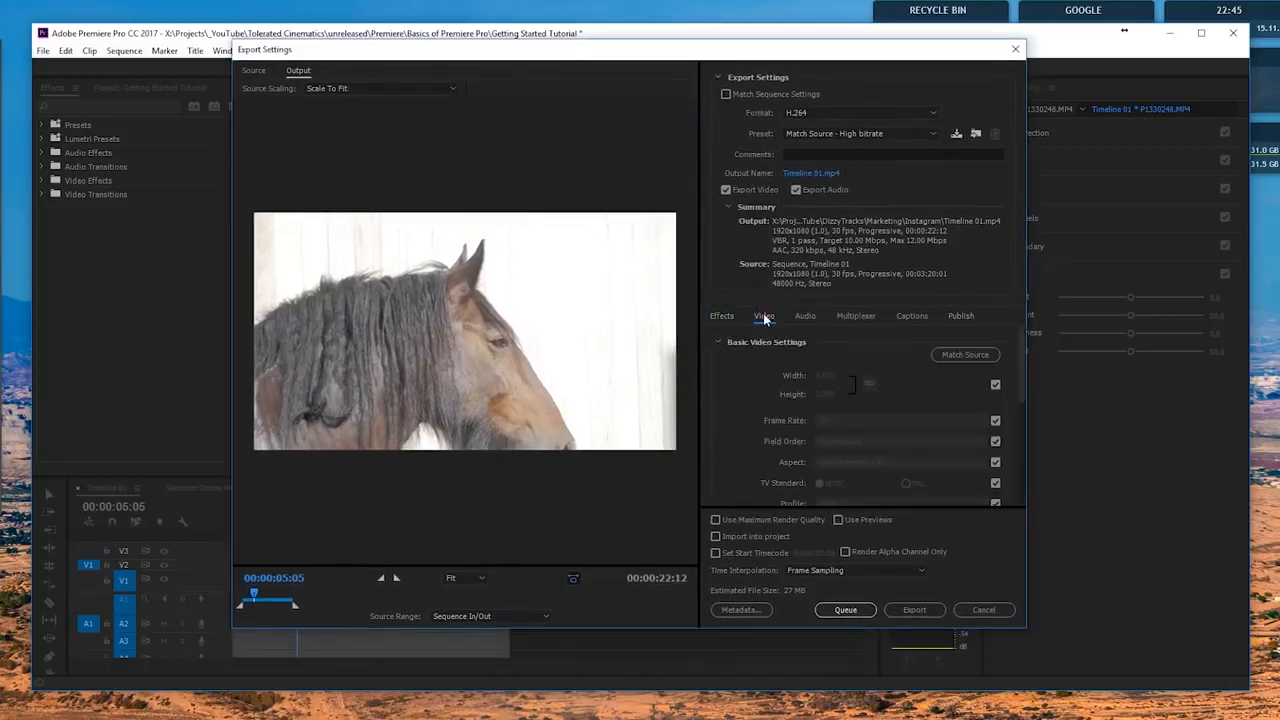
click(784, 114)
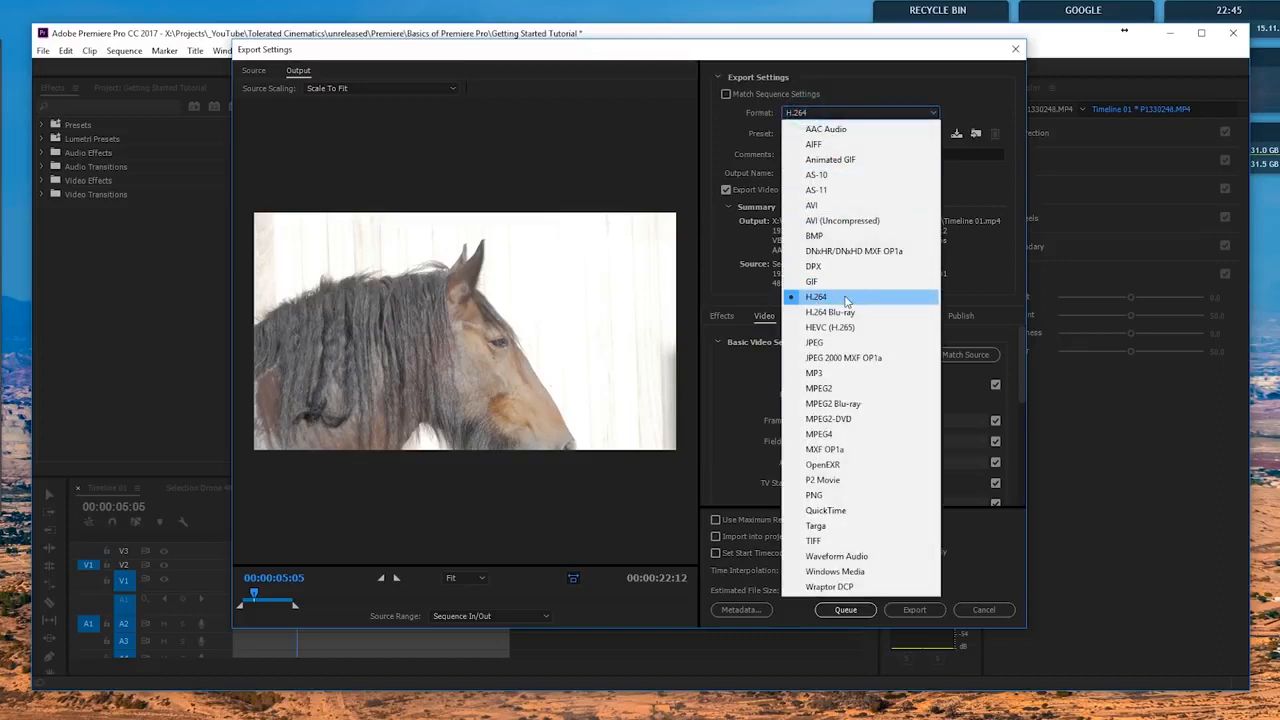
click(747, 111)
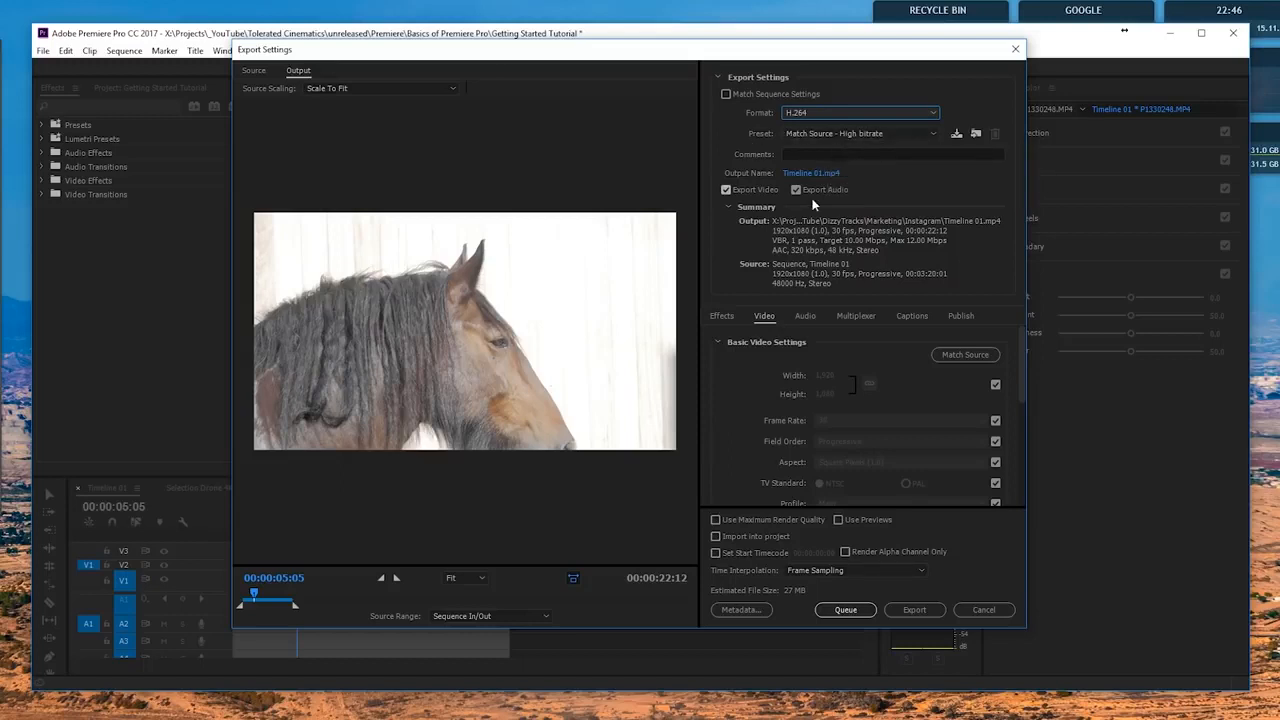
click(815, 154)
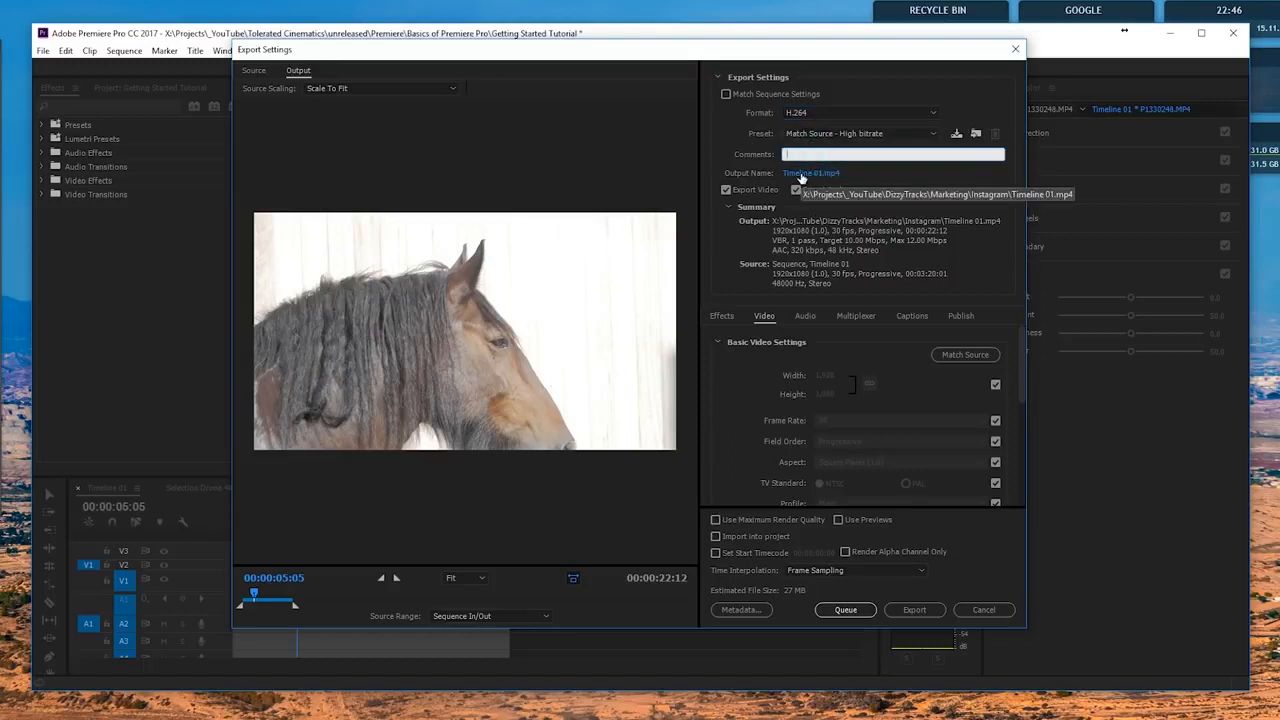
click(773, 175)
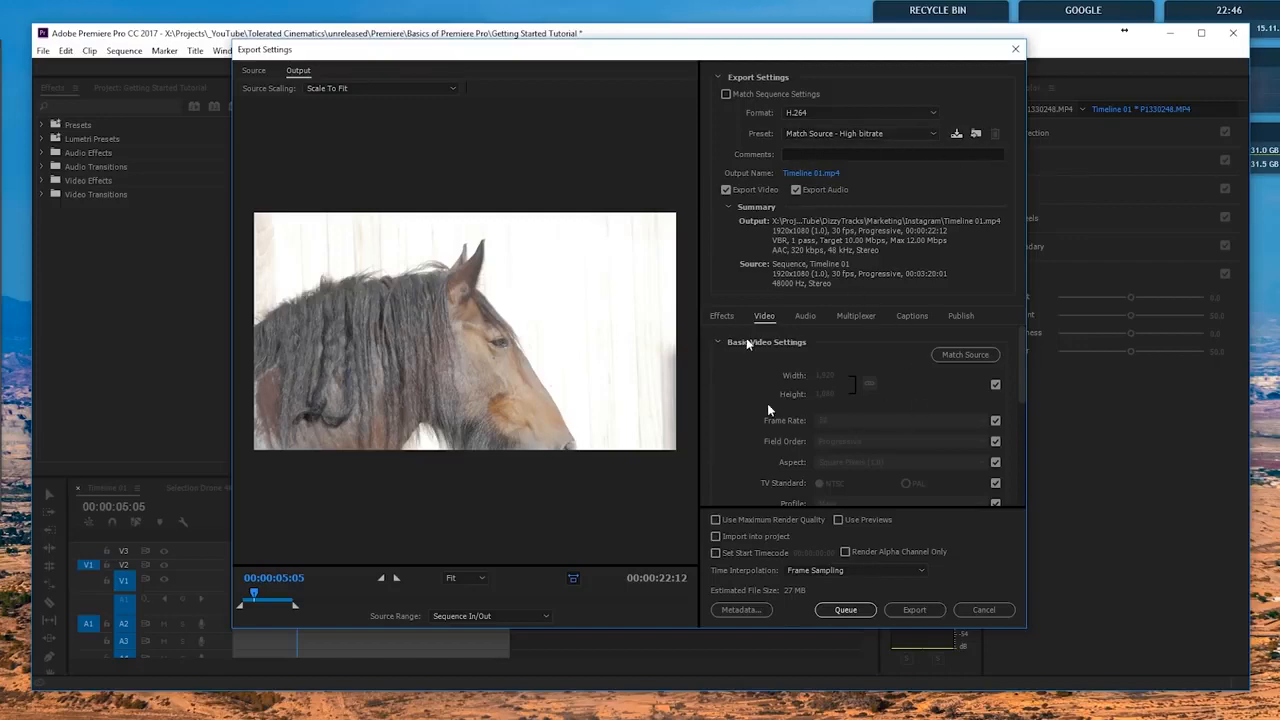
click(894, 135)
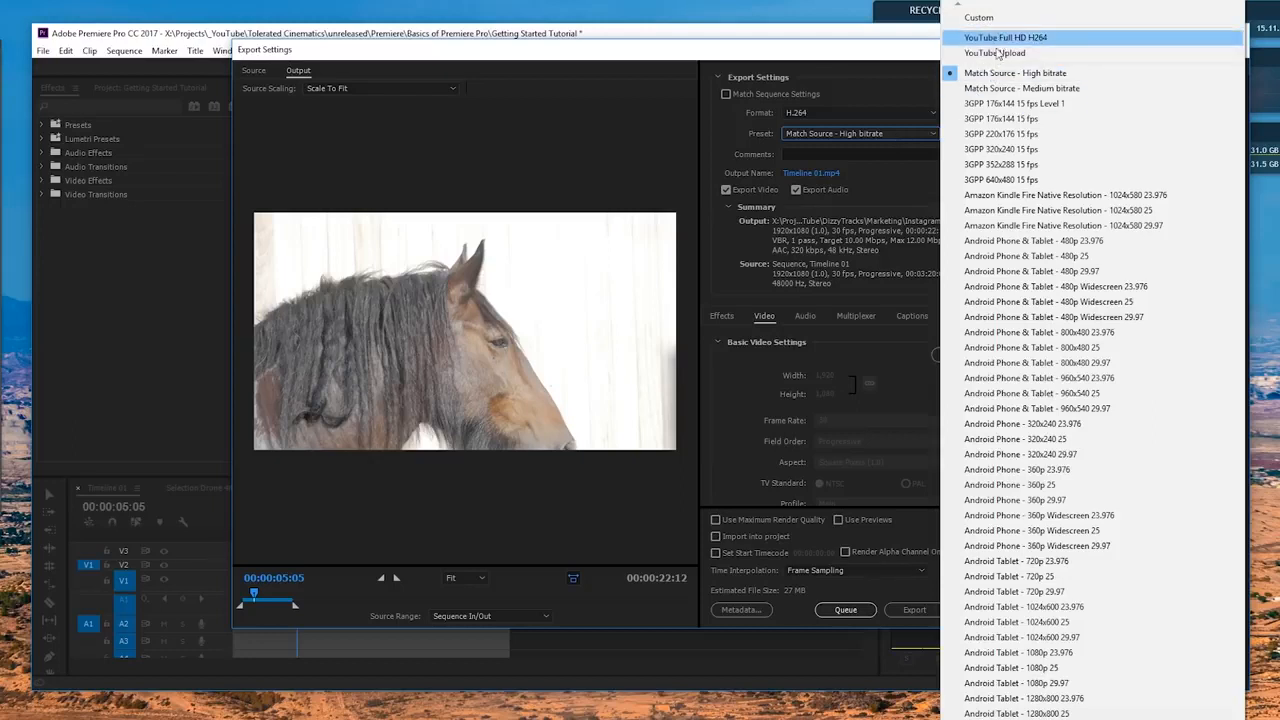
click(912, 180)
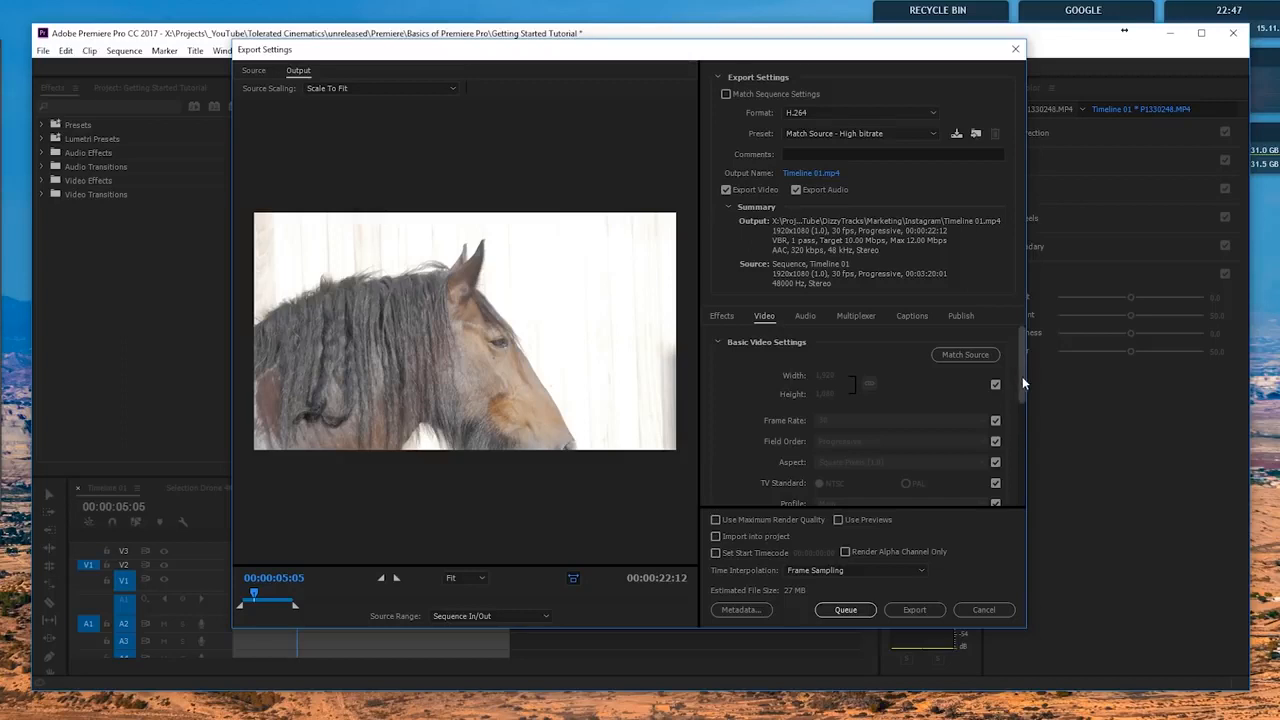
Raise the export's target bitrate to about 28.79 Mbps and its maximum bitrate to about 41.37 Mbps.
drag(1022, 380, 1013, 478)
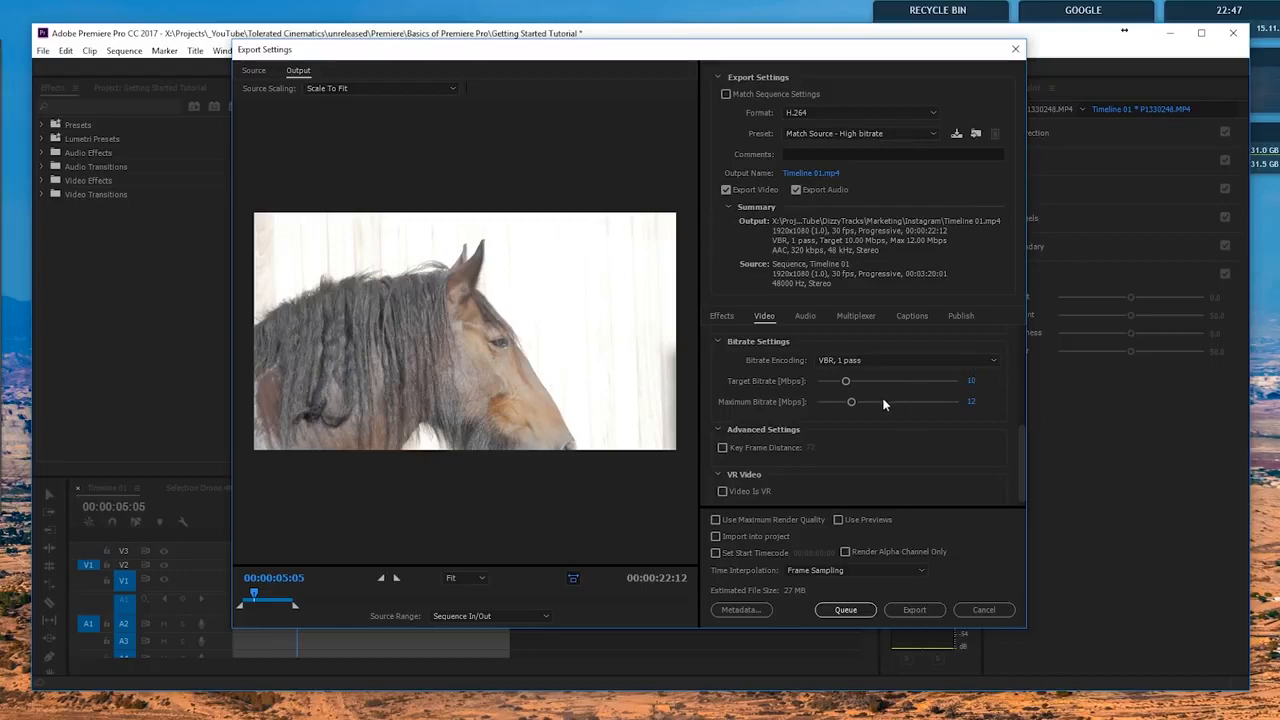
drag(845, 381, 932, 404)
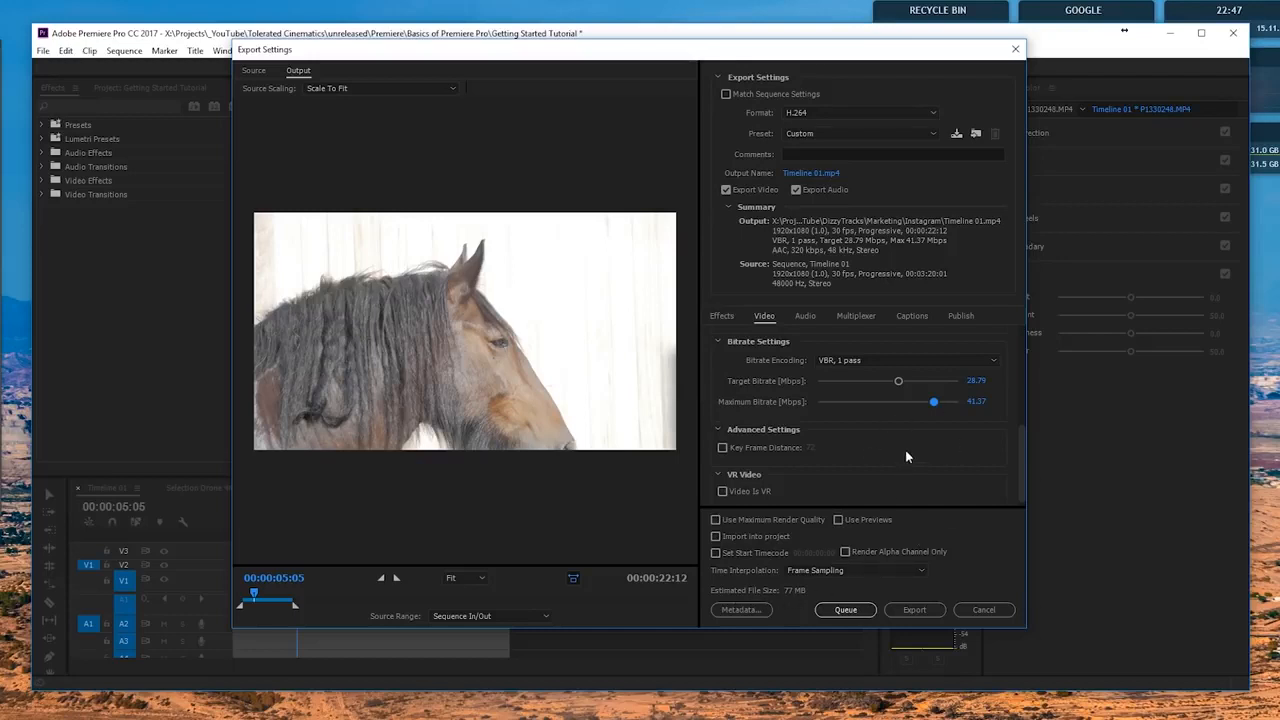
Set the export's target bitrate to 10 Mbps and its maximum bitrate to 12 Mbps.
click(976, 384)
text(10)
click(973, 402)
text(12)
click(978, 443)
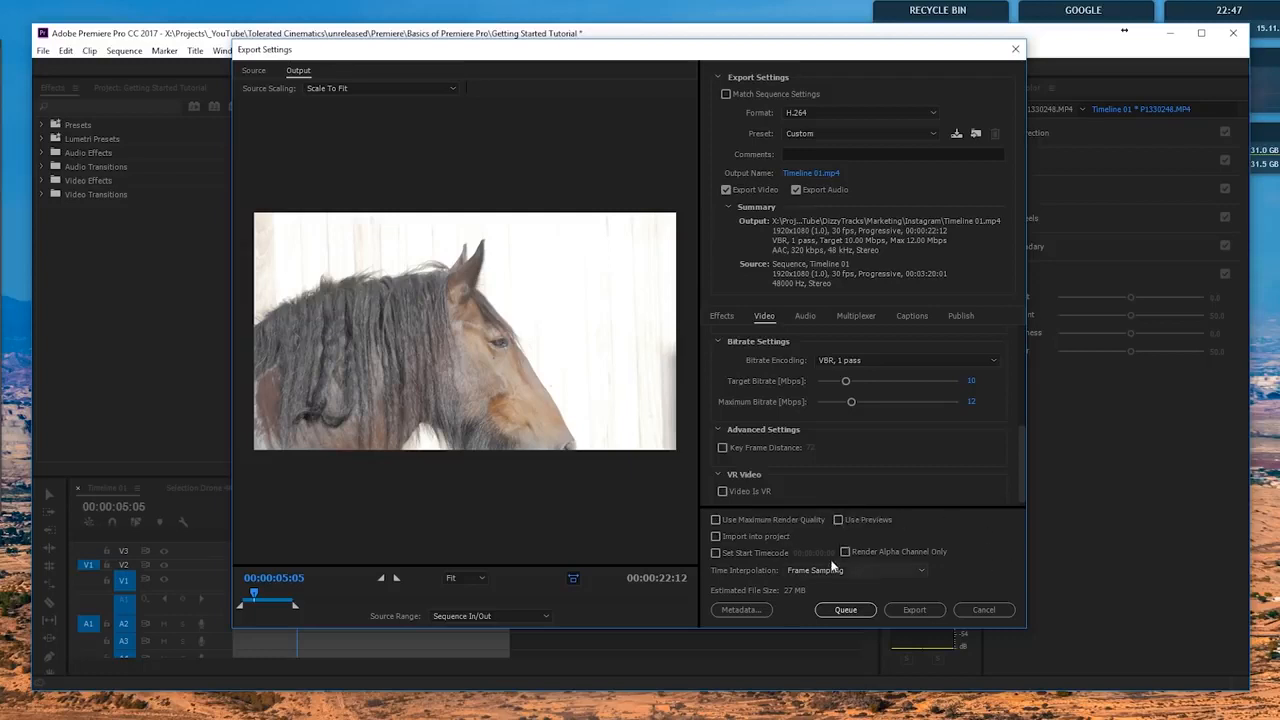
Review the export's basic video, audio and publish settings, returning to the video settings at the end.
drag(1025, 484, 1024, 370)
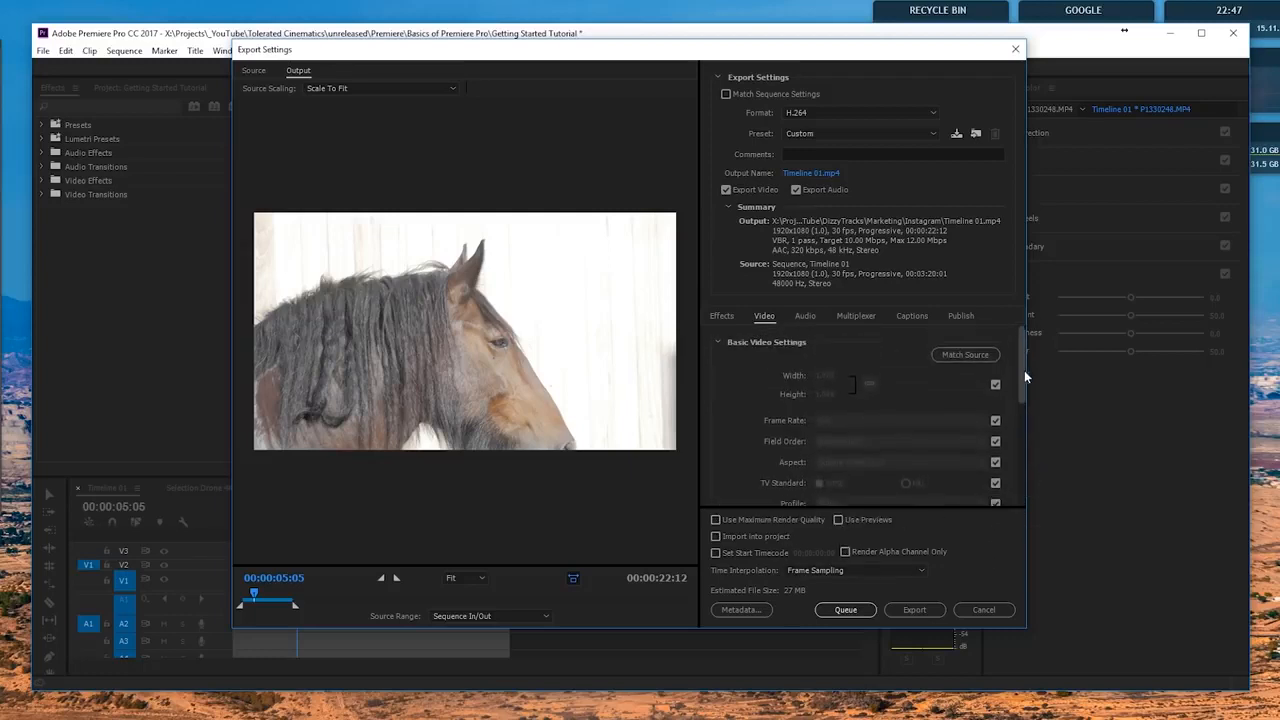
click(808, 318)
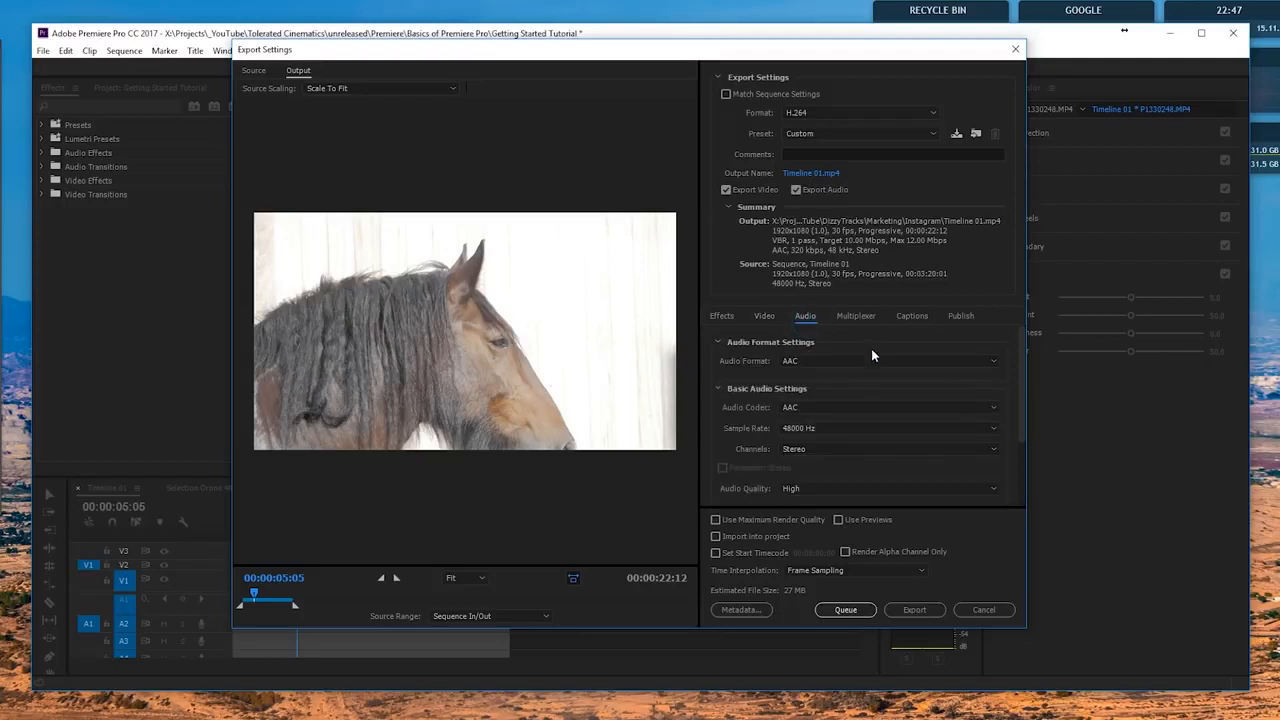
click(962, 316)
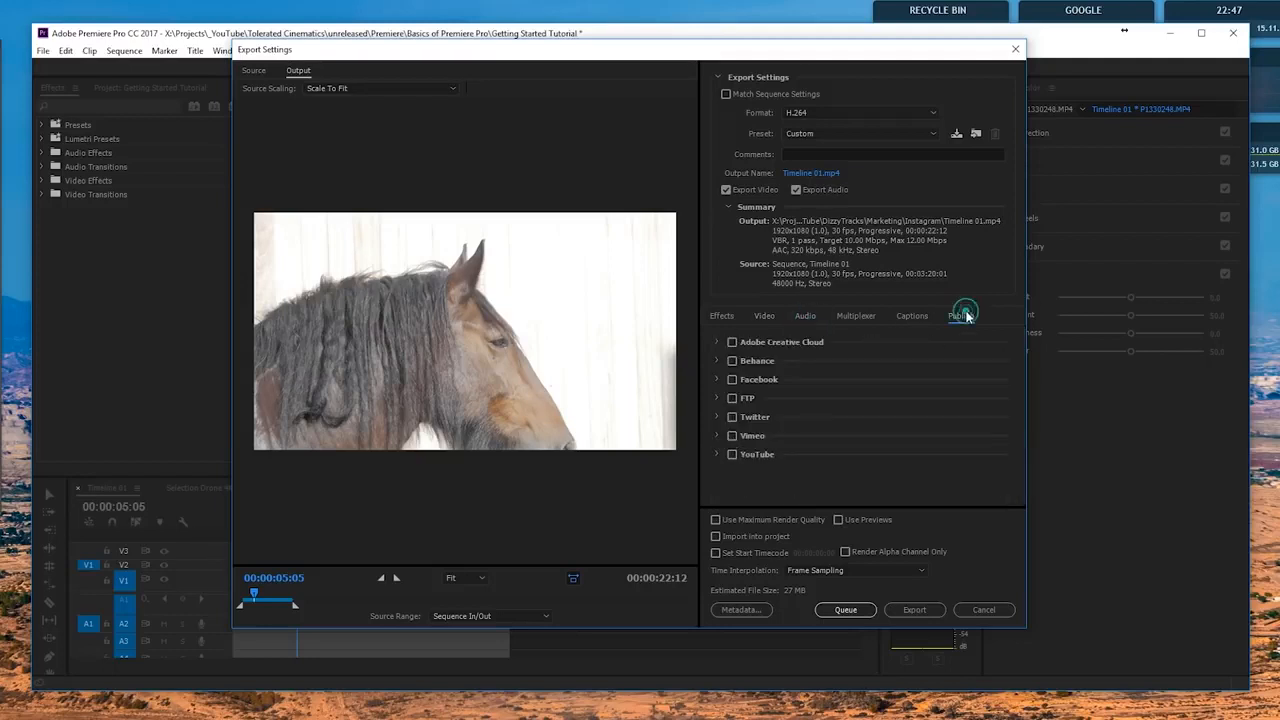
click(808, 316)
click(766, 316)
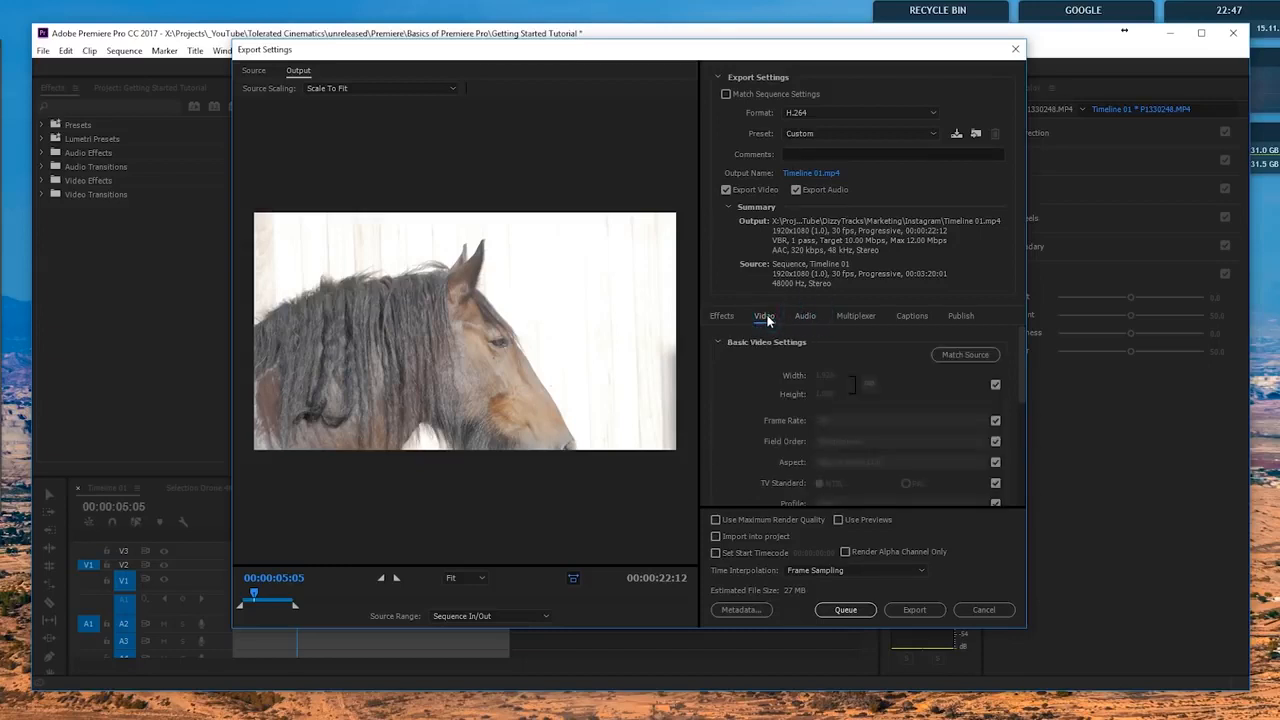
Send the Timeline 01 export to the Adobe Media Encoder queue.
click(910, 614)
click(846, 610)
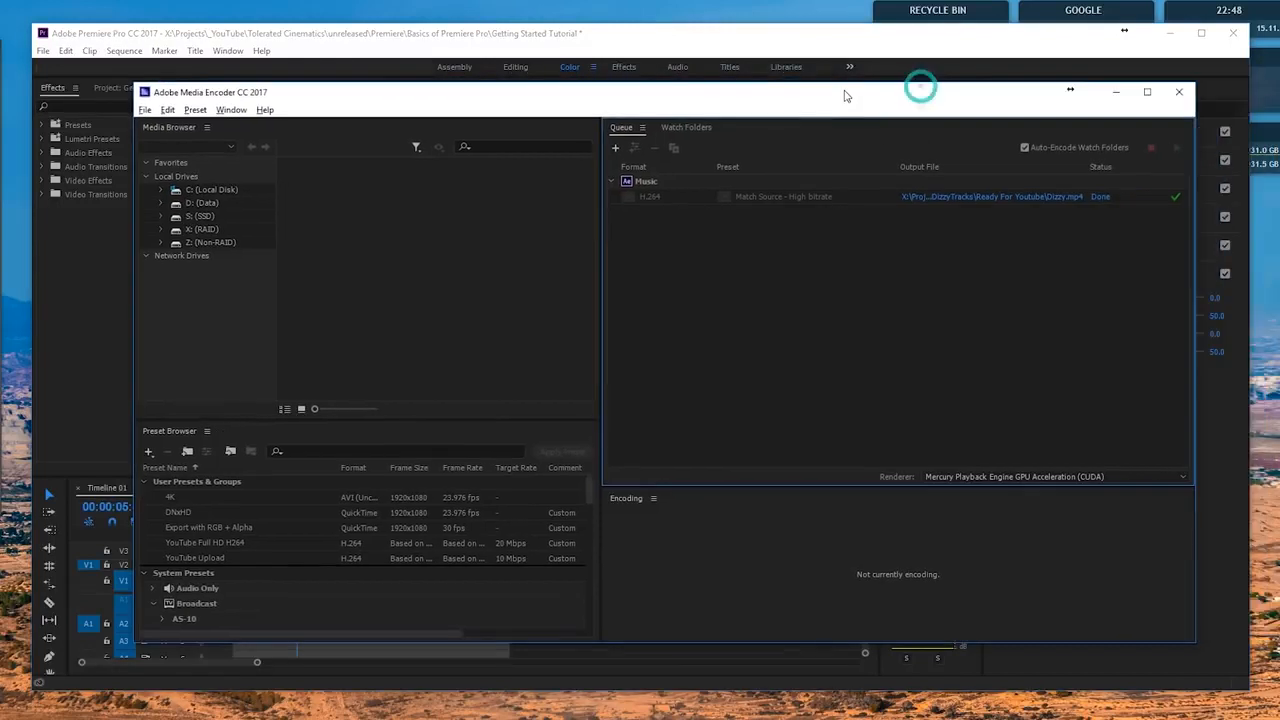
Remove the finished Music item from the Media Encoder queue and confirm its removal.
click(727, 180)
key(Delete)
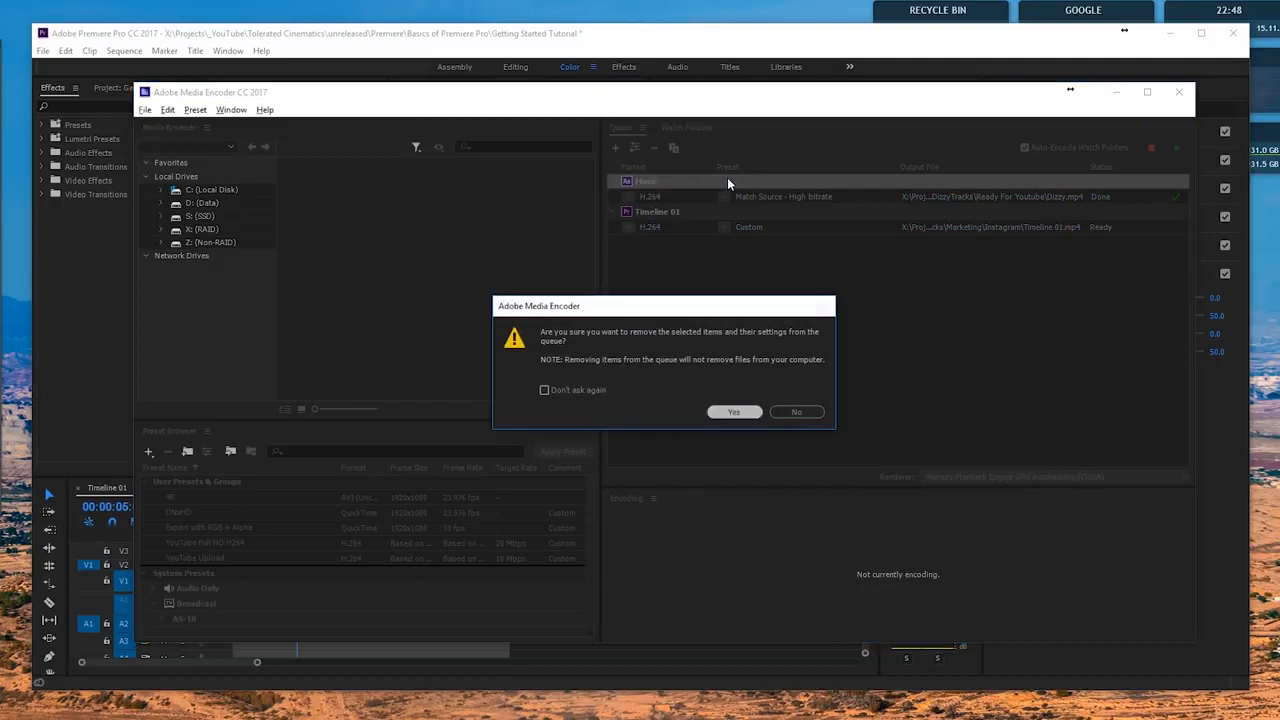
key(Return)
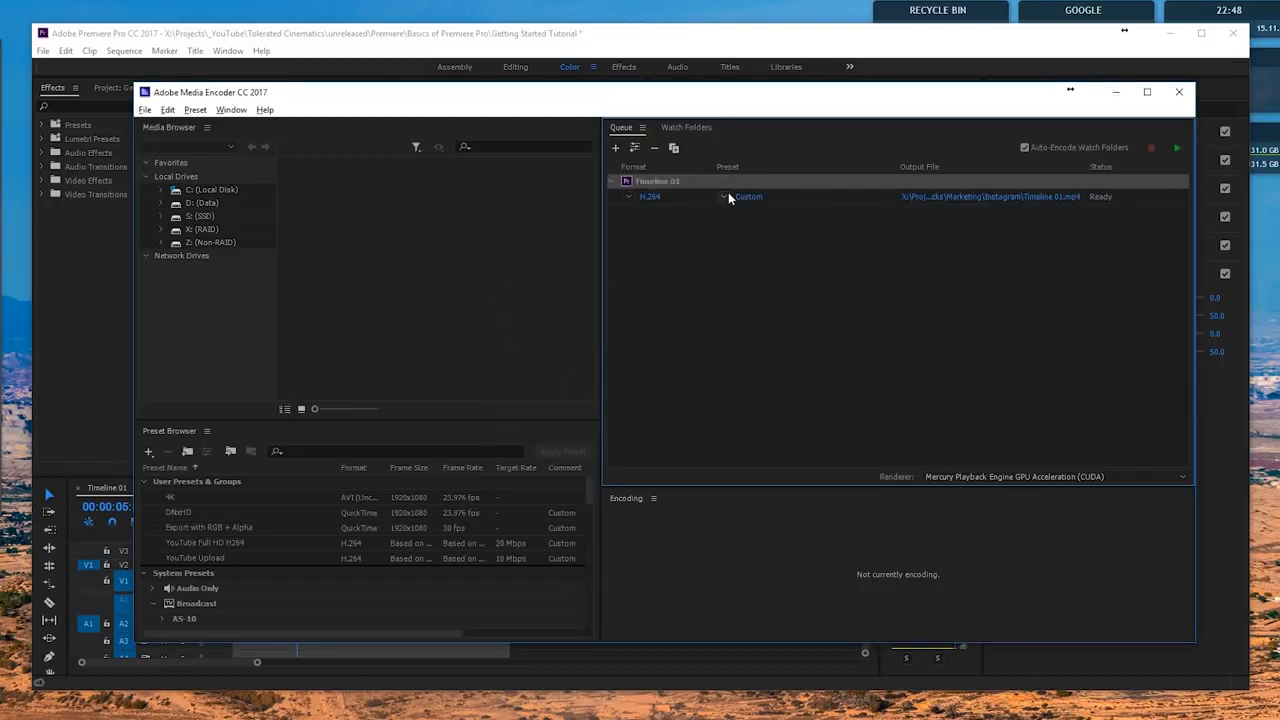
Inspect the queued Timeline 01 item's export settings and close them without making changes.
click(648, 196)
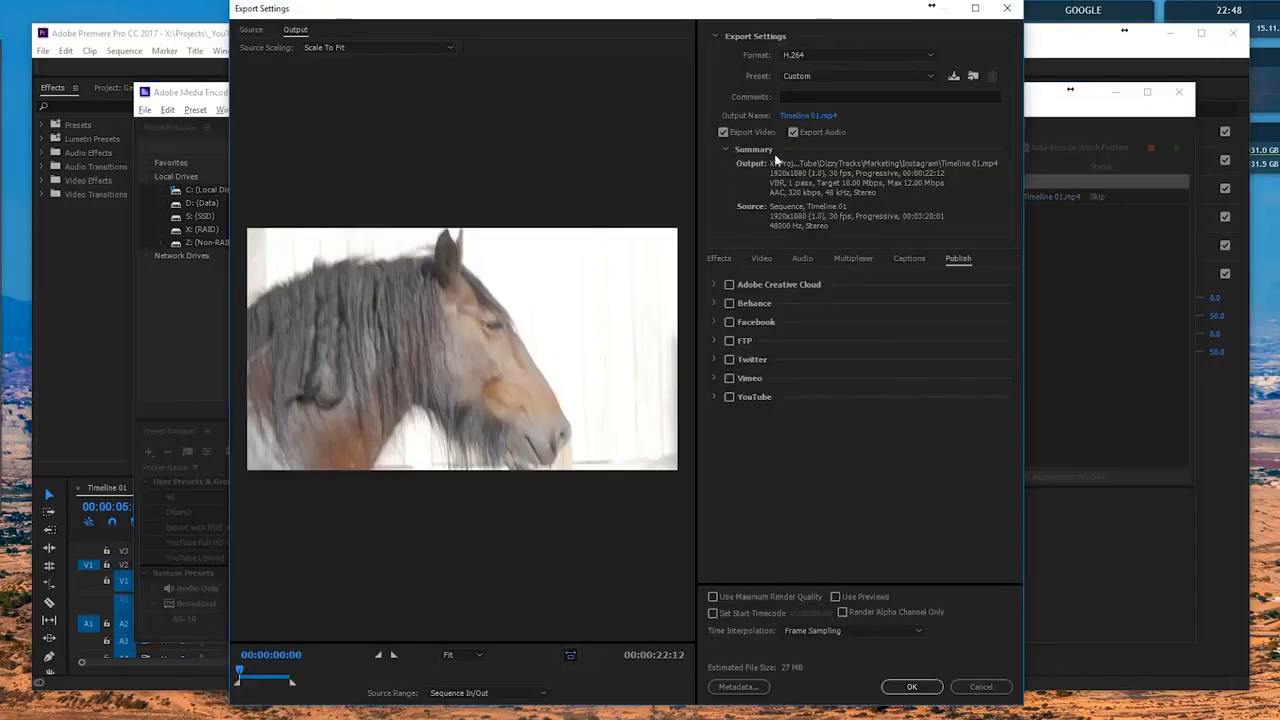
click(1007, 8)
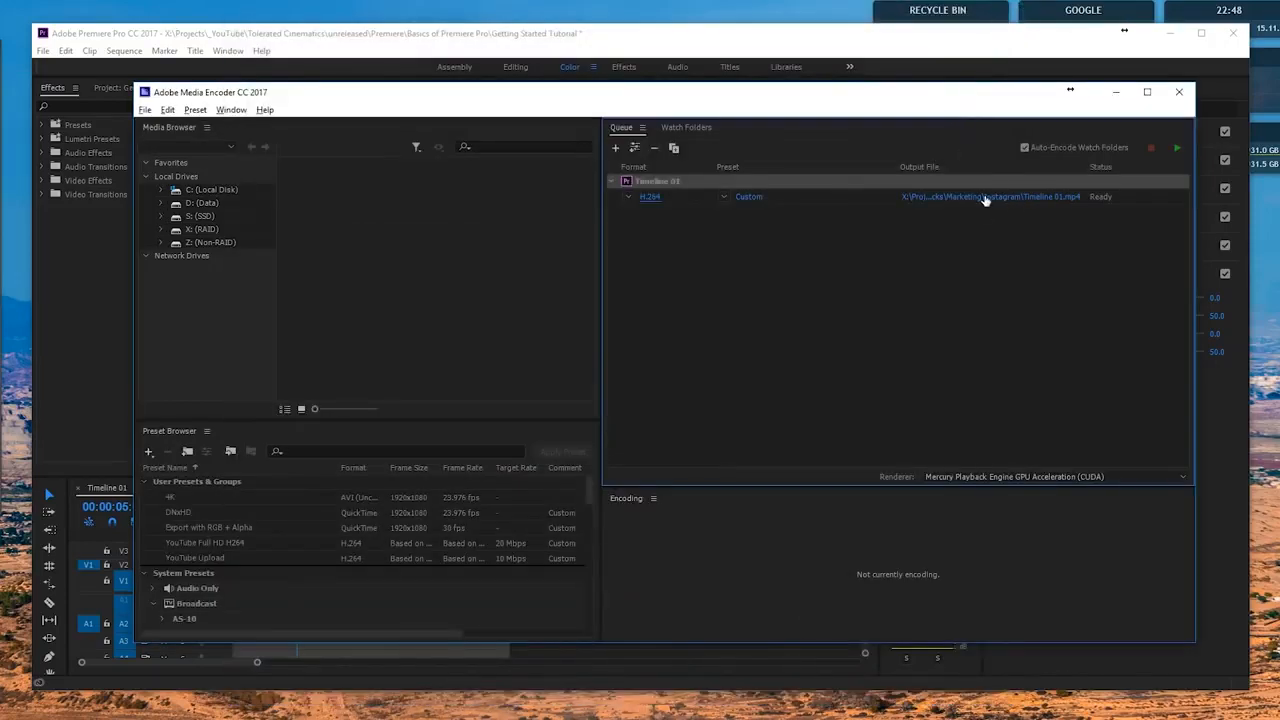